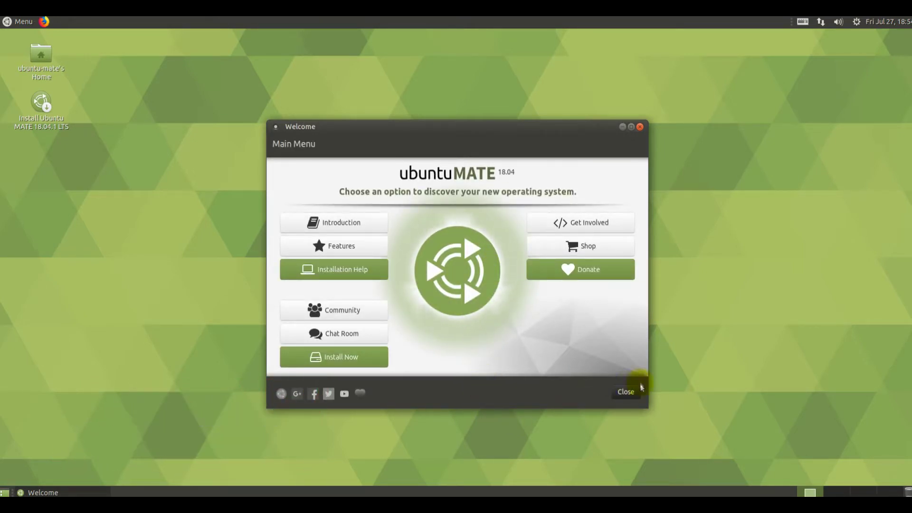
Step: Close the Ubuntu MATE Welcome window with its Close button
click(625, 393)
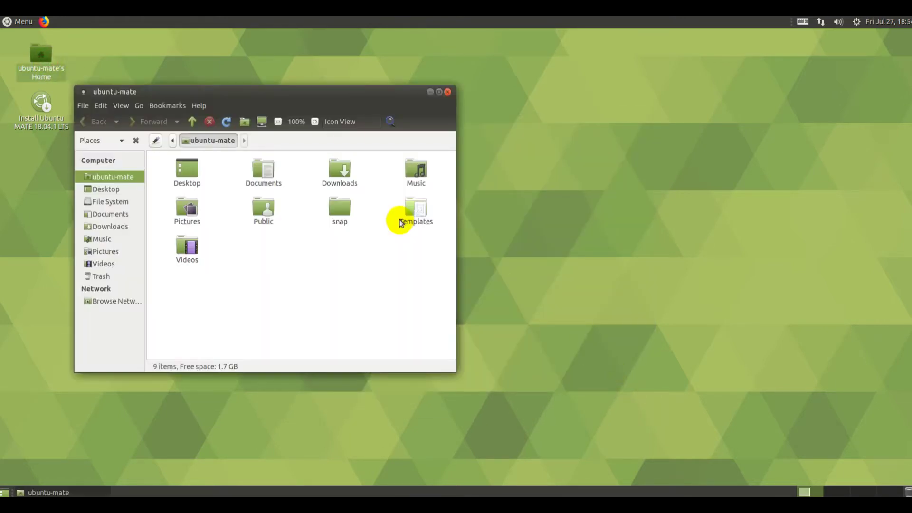
Step: Move the Caja home-folder window toward the middle and widen it so the folders fit in two rows
drag(249, 94, 419, 71)
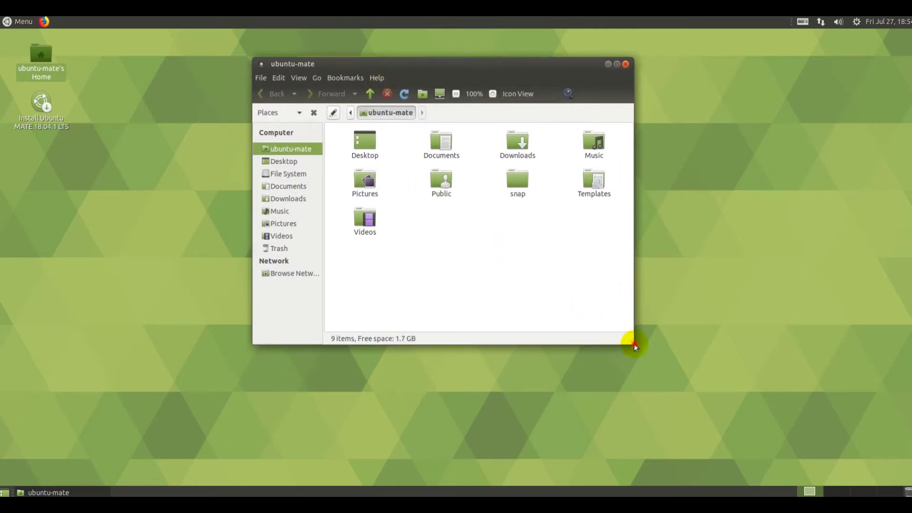
drag(634, 346, 790, 363)
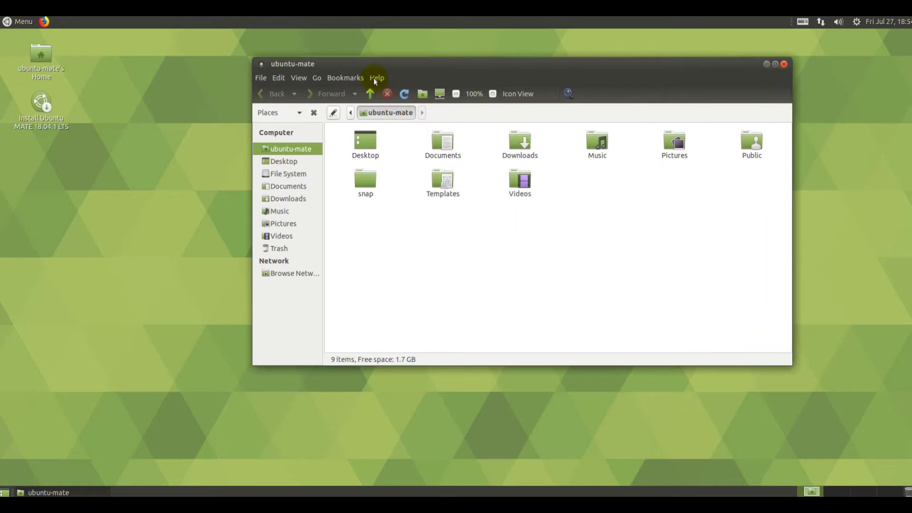
click(376, 77)
click(389, 107)
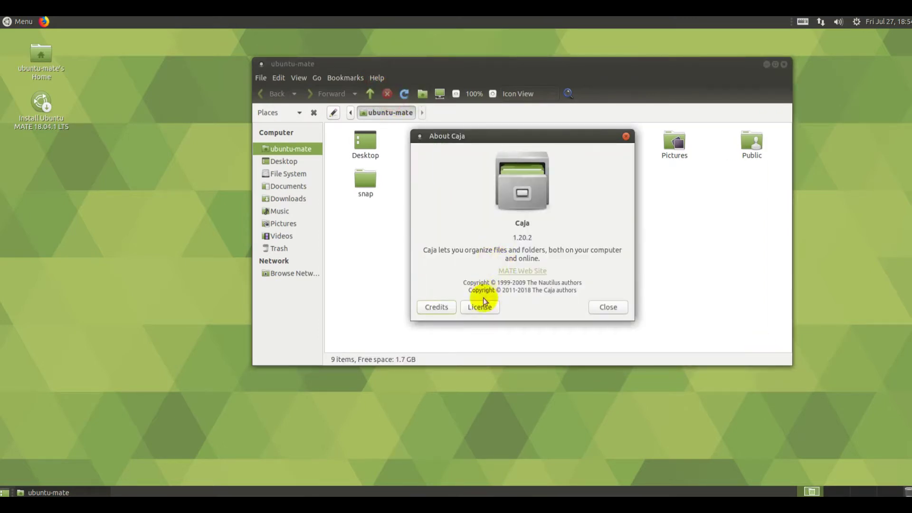
click(440, 308)
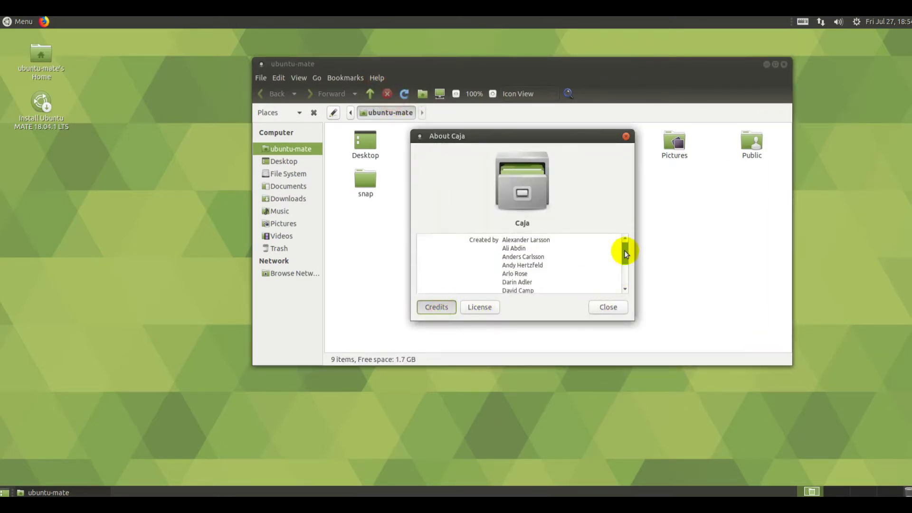
drag(625, 252, 625, 321)
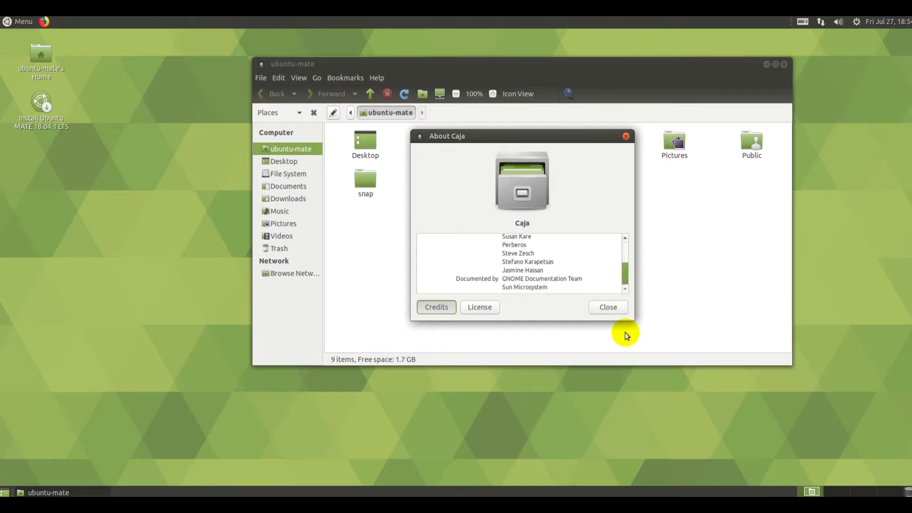
click(628, 138)
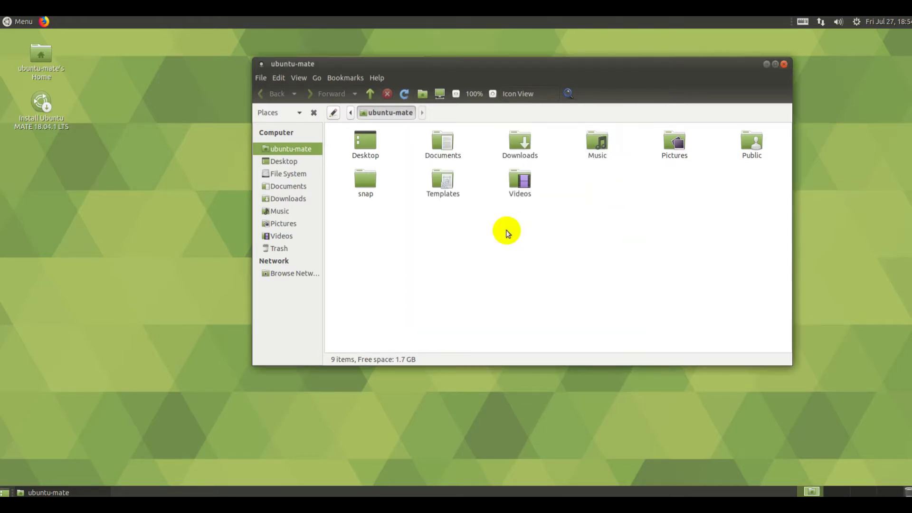
Step: Close the Caja window and open the Menu in the top panel
click(785, 66)
click(25, 22)
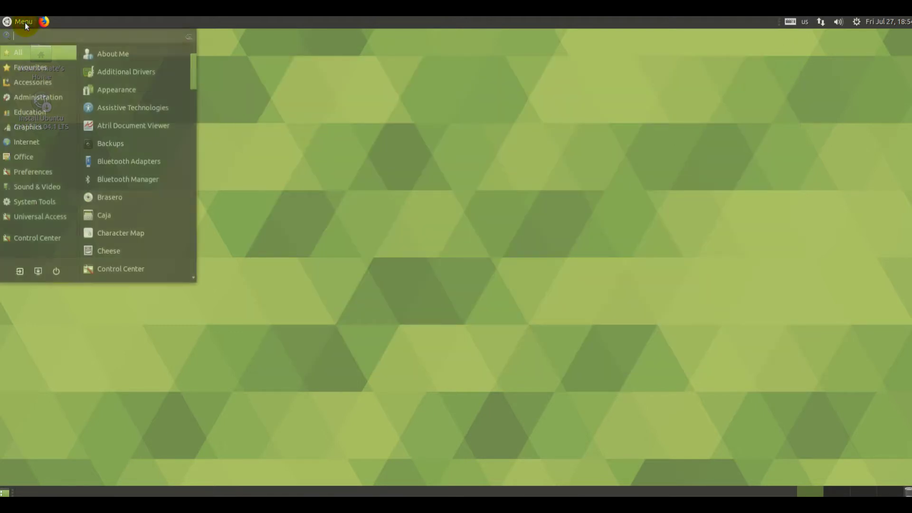